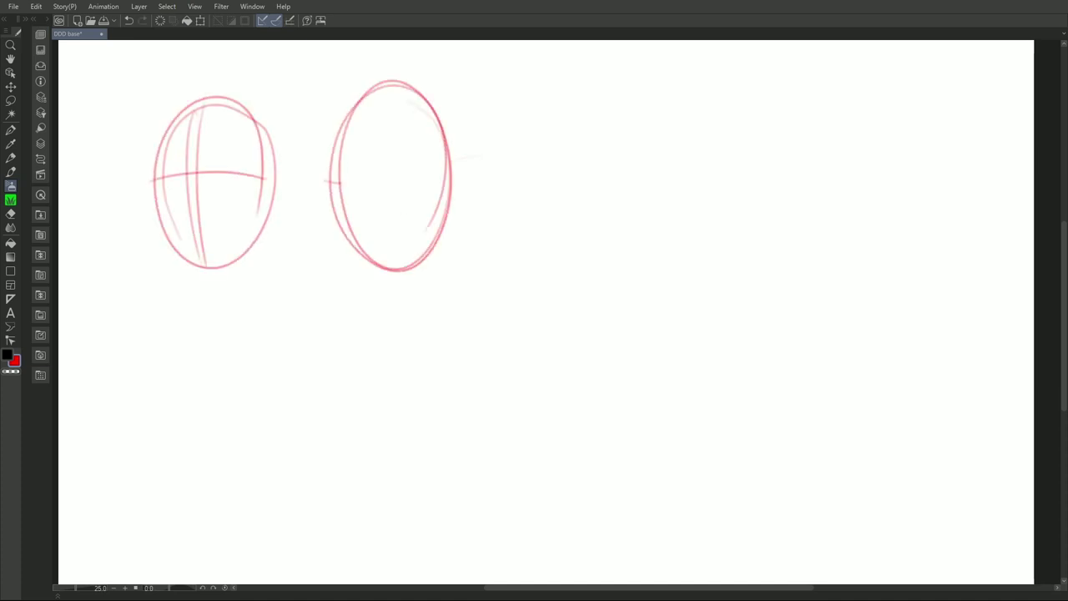
- Draw another oval head beside the second, and tick two eye marks on the top head's guideline
drag(524, 82, 505, 117)
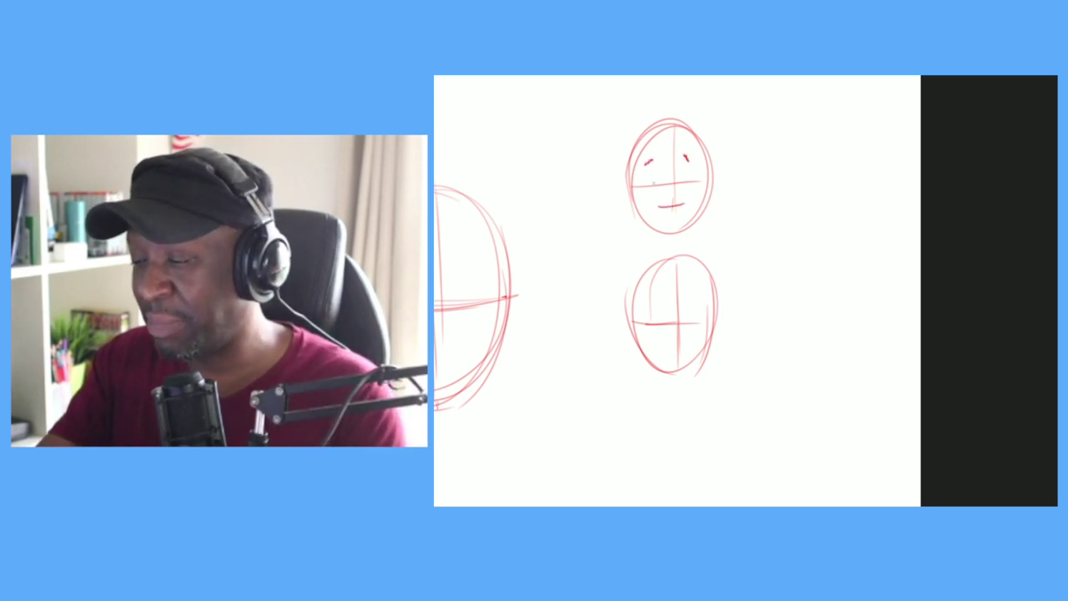
drag(653, 177, 652, 186)
drag(681, 176, 681, 186)
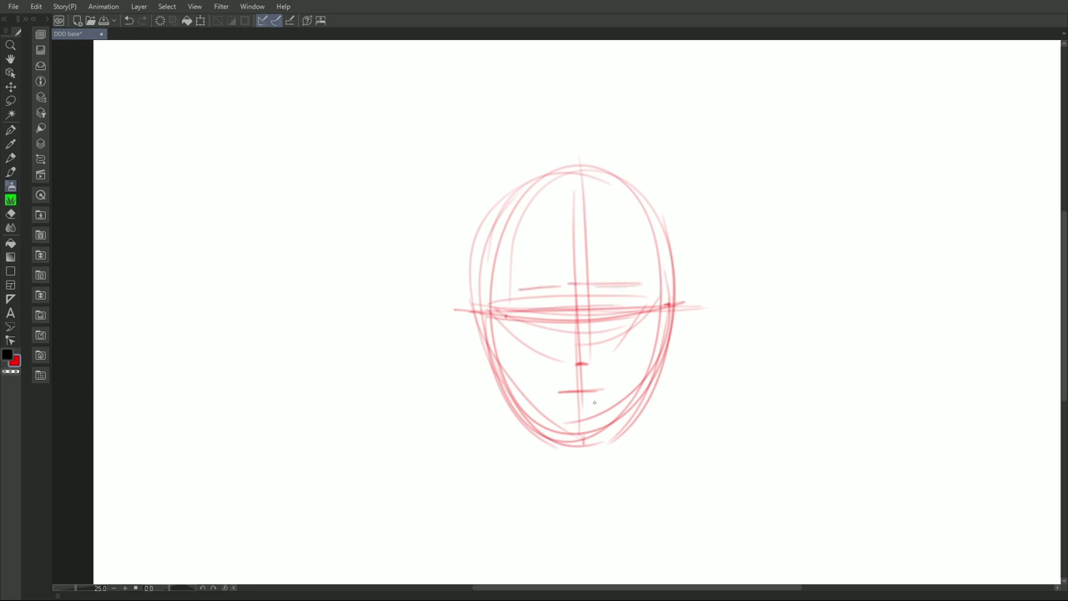
- Undo the most recent facial feature strokes with Ctrl+Z
key(ctrl+z)
key(ctrl+z)
key(ctrl+z)
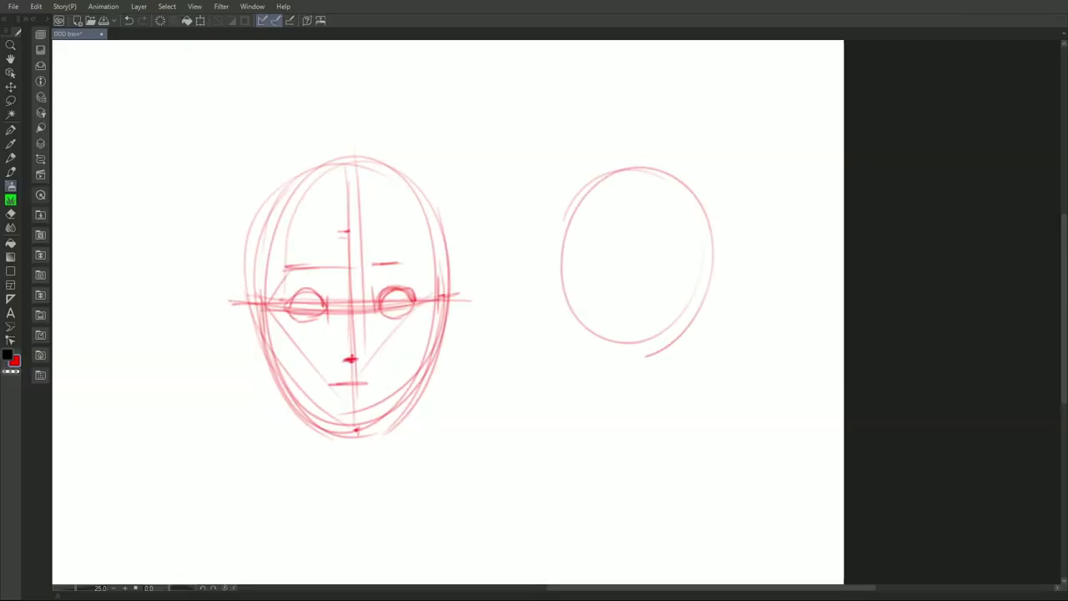
- Draw a larger ellipse around the right-hand circle, then shift the view so the heads sit further right
drag(683, 176, 561, 218)
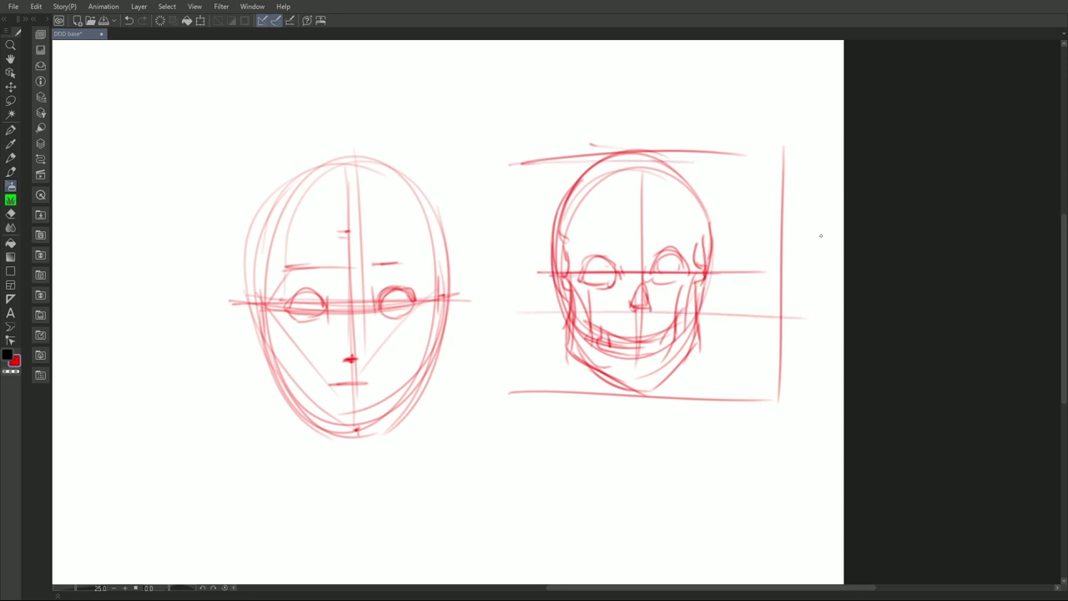
drag(484, 386, 662, 368)
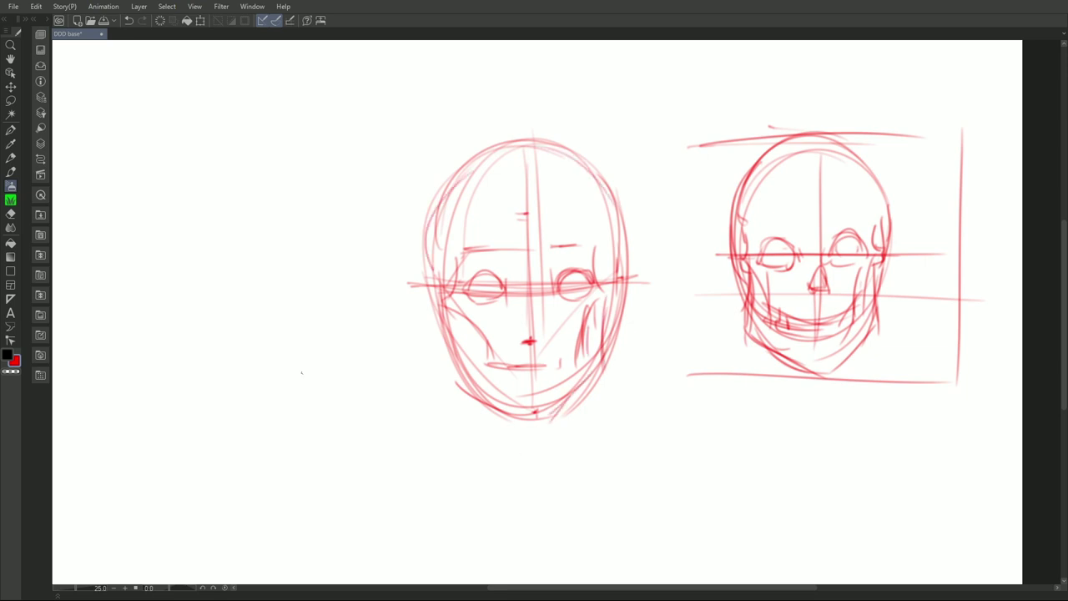
- Pan to the empty area below the heads and rough in a new oval head
key(h)
drag(750, 533, 546, 427)
drag(535, 288, 501, 289)
drag(513, 286, 557, 422)
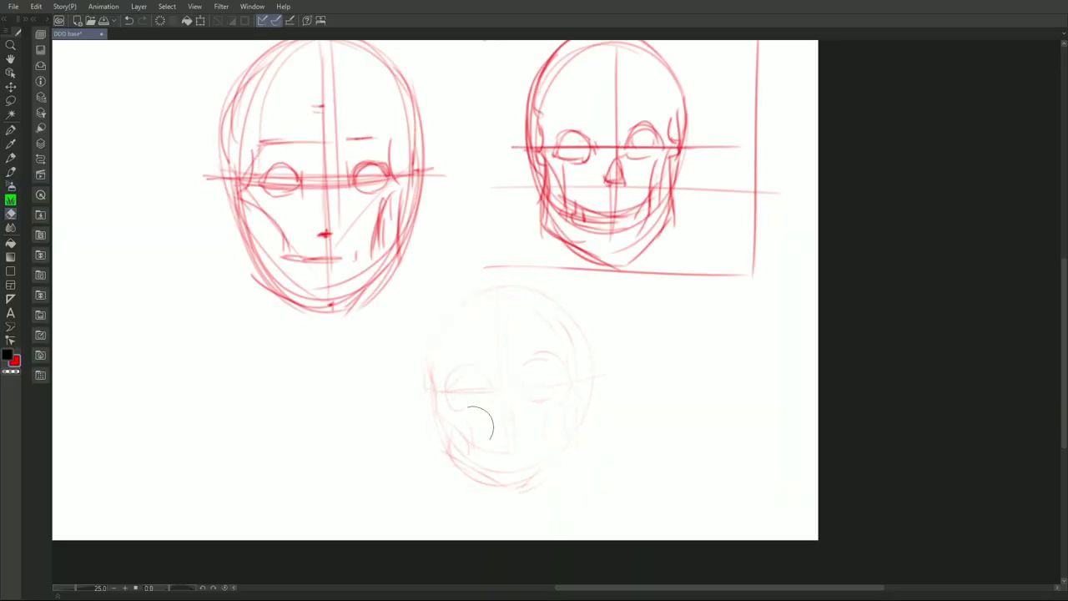
- Draw big eye arcs, a jawline, a cheek line and a cranium arc on the new bottom head
key(p)
mouse_move(451, 394)
mouse_down()
mouse_move(481, 383)
mouse_move(566, 383)
mouse_up()
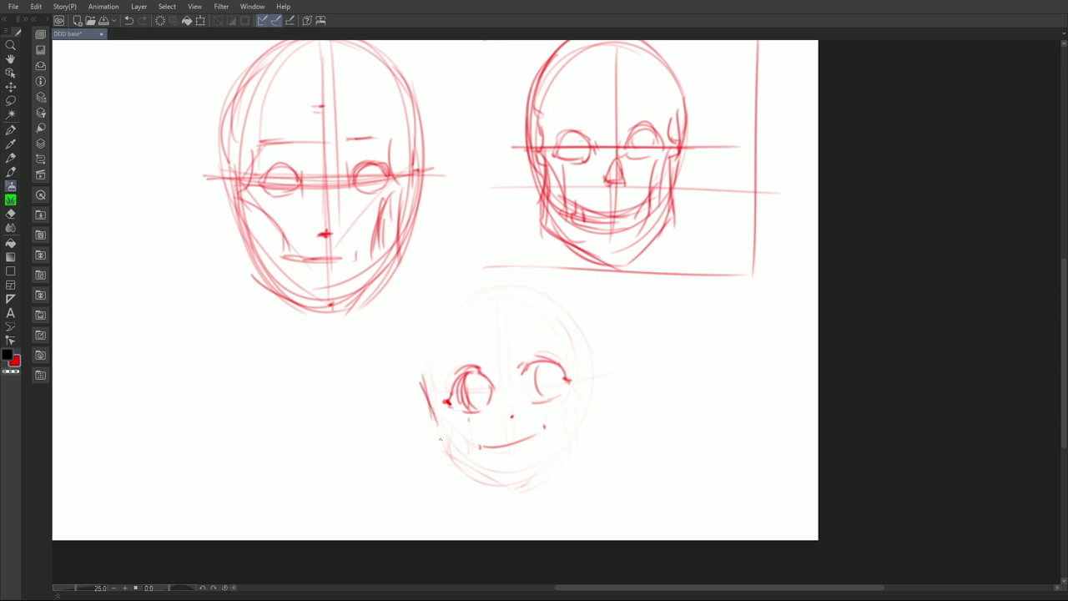
drag(435, 432, 480, 472)
drag(582, 335, 582, 411)
key(ctrl+z)
mouse_move(428, 371)
mouse_down()
mouse_move(435, 430)
mouse_move(418, 352)
mouse_move(496, 274)
mouse_up()
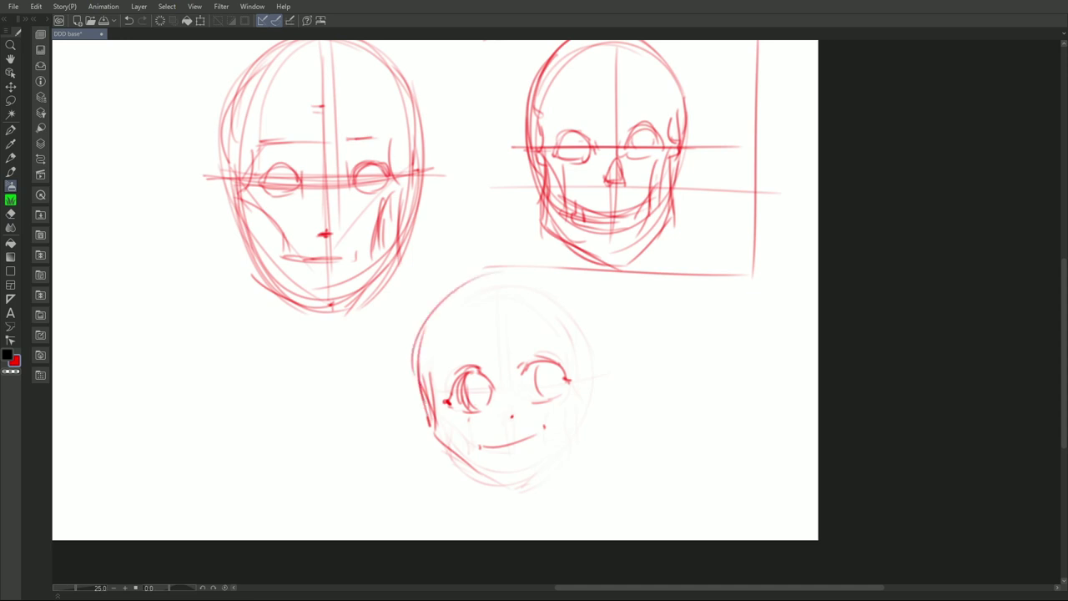
mouse_move(425, 332)
mouse_down()
mouse_move(519, 277)
mouse_move(502, 384)
mouse_up()
- Add hair strands over the forehead and left side, plus cheek and jaw lines toward the chin
drag(509, 294, 531, 389)
drag(534, 284, 580, 393)
mouse_move(451, 282)
mouse_down()
mouse_move(422, 421)
mouse_move(444, 445)
mouse_up()
drag(440, 438, 501, 481)
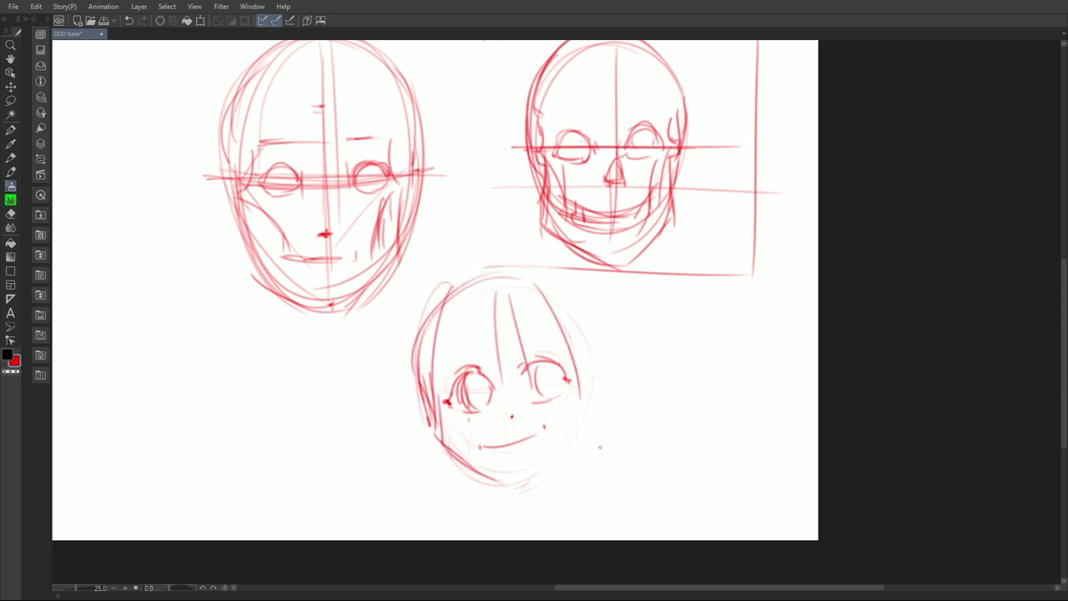
drag(600, 446, 612, 455)
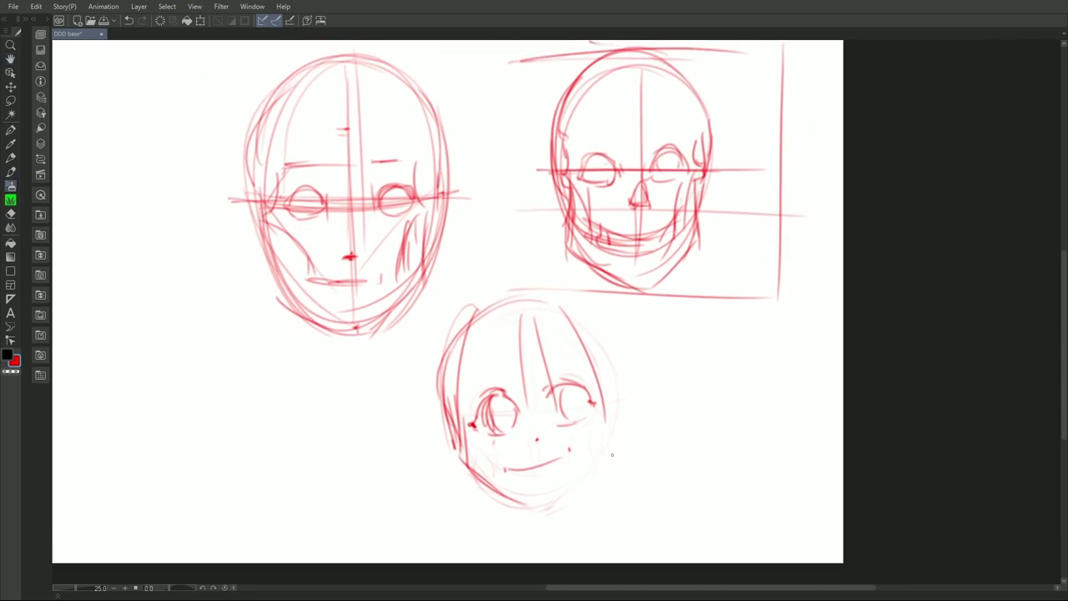
- Outline the anime face's right-side hair and ear, then sketch a pointed-chin cartoon face with an ear
drag(571, 299, 635, 381)
drag(443, 372, 541, 280)
drag(446, 334, 511, 287)
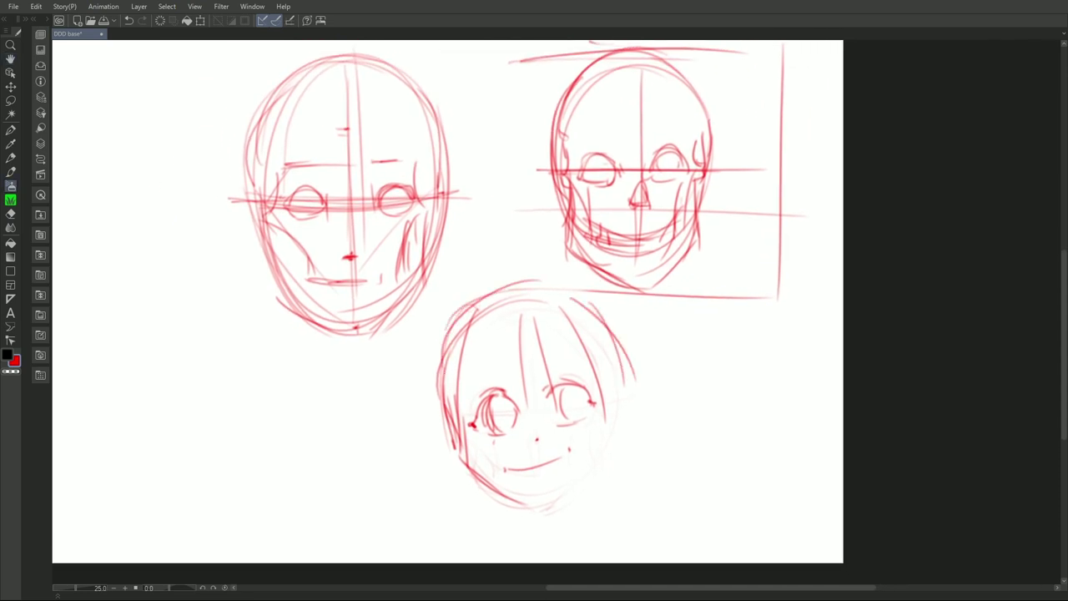
drag(617, 397, 611, 431)
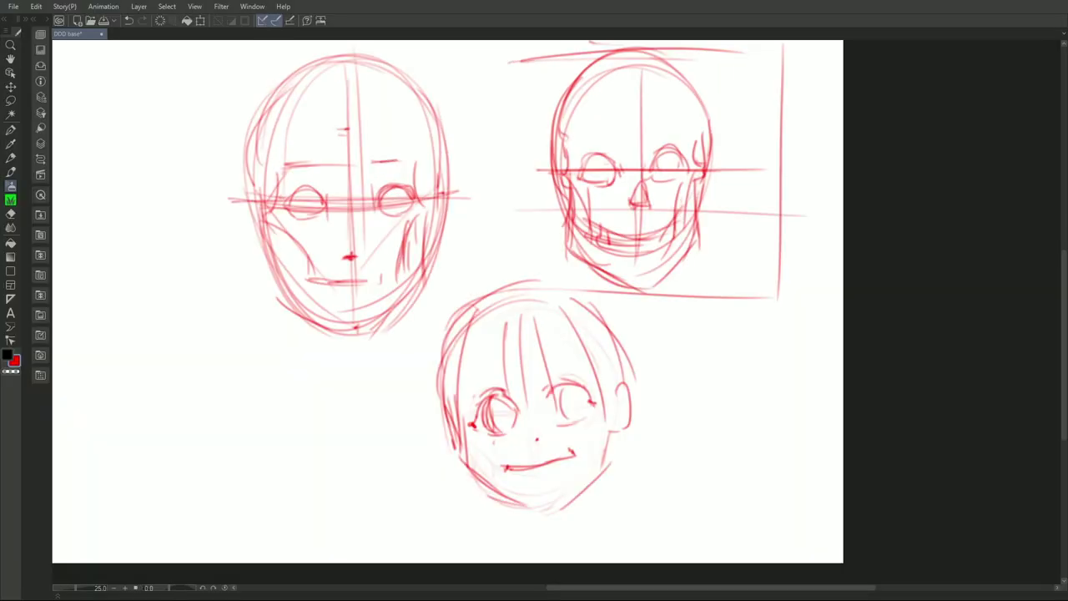
mouse_move(692, 435)
mouse_down()
mouse_move(743, 471)
mouse_move(796, 429)
mouse_up()
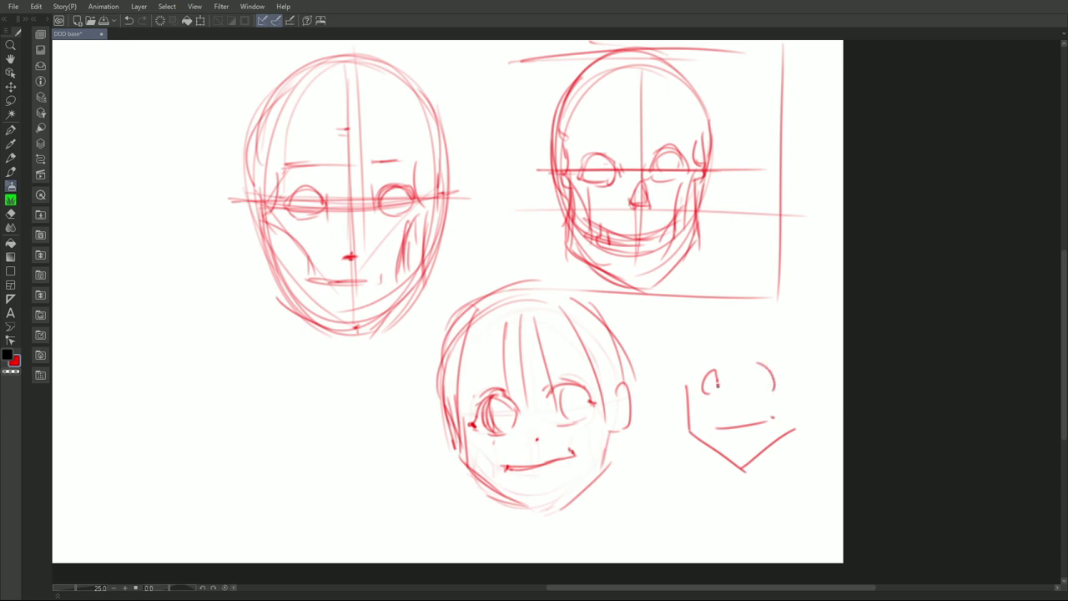
drag(796, 391, 807, 414)
- Finish the cartoon head's left side and wavy top, then sketch a small skull with eye socket, jaw and chin
drag(686, 387, 687, 340)
drag(727, 342, 787, 336)
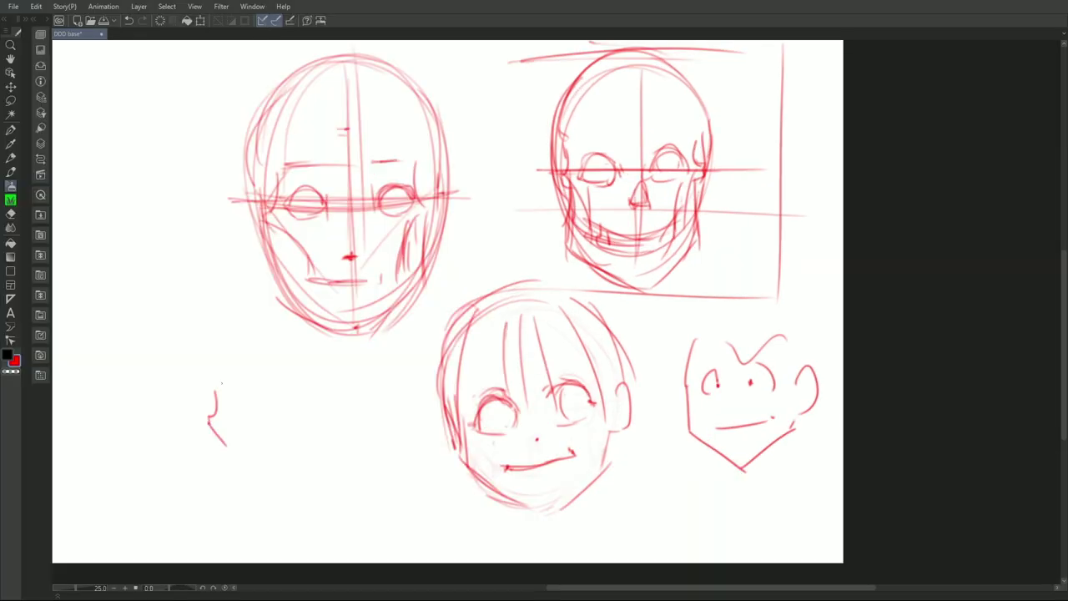
mouse_move(214, 393)
mouse_down()
mouse_move(320, 371)
mouse_move(307, 430)
mouse_move(242, 399)
mouse_up()
drag(291, 398, 288, 418)
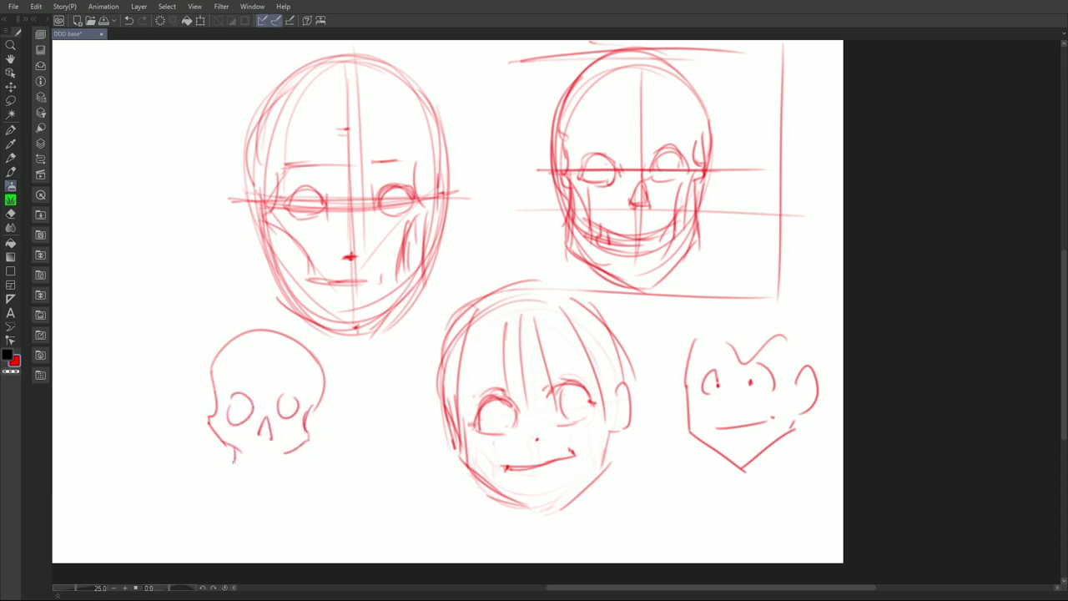
drag(234, 459, 297, 453)
mouse_move(219, 443)
mouse_down()
mouse_move(220, 465)
mouse_move(278, 498)
mouse_up()
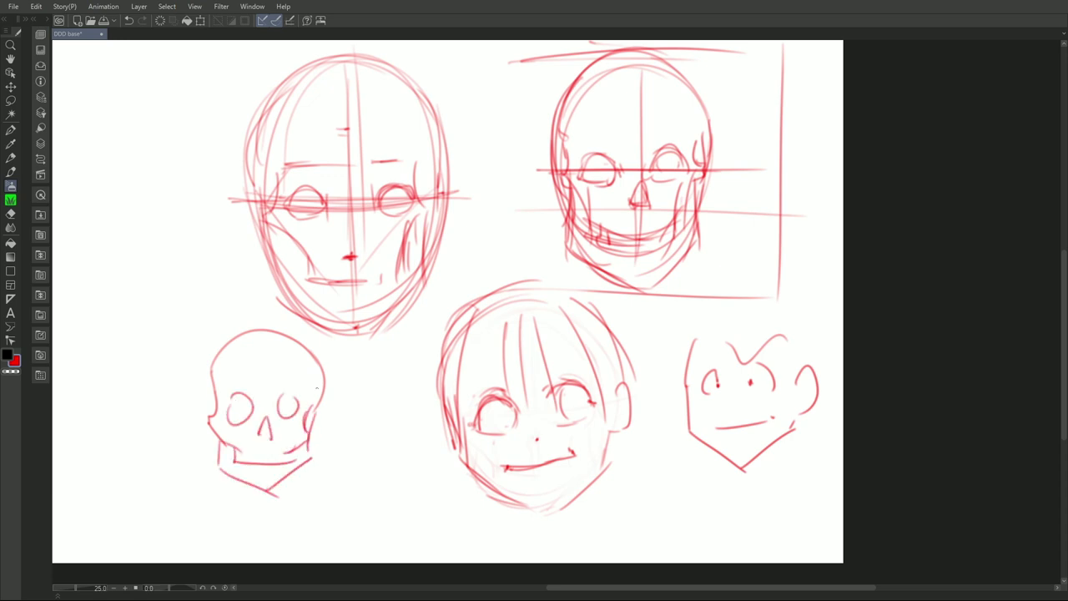
drag(207, 407, 309, 334)
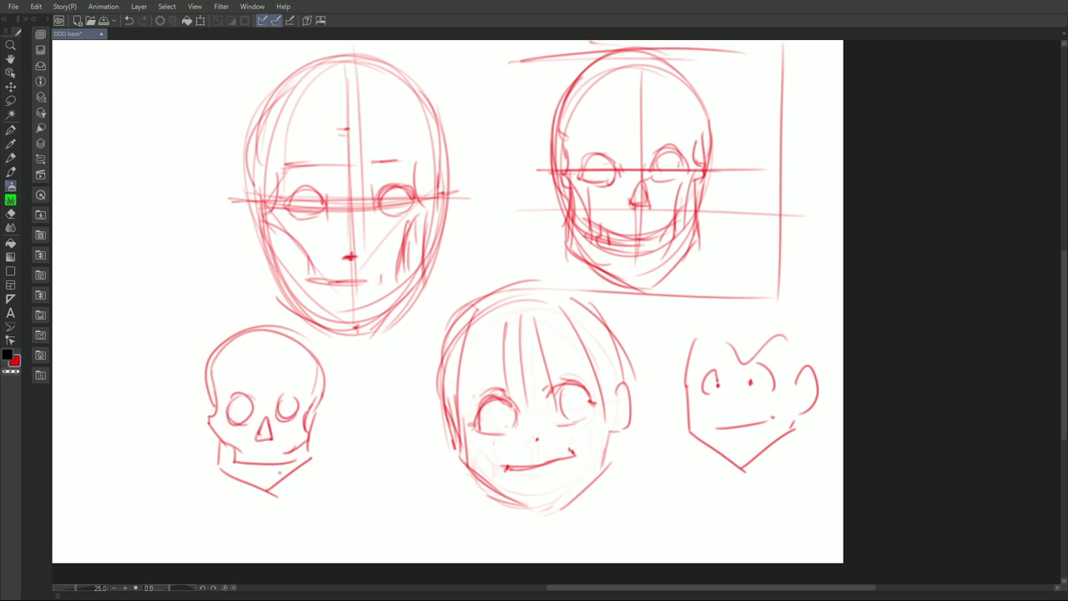
drag(317, 416, 308, 481)
- Draw a tall narrow oval face with a nose and mouth beside the skull
drag(355, 376, 340, 380)
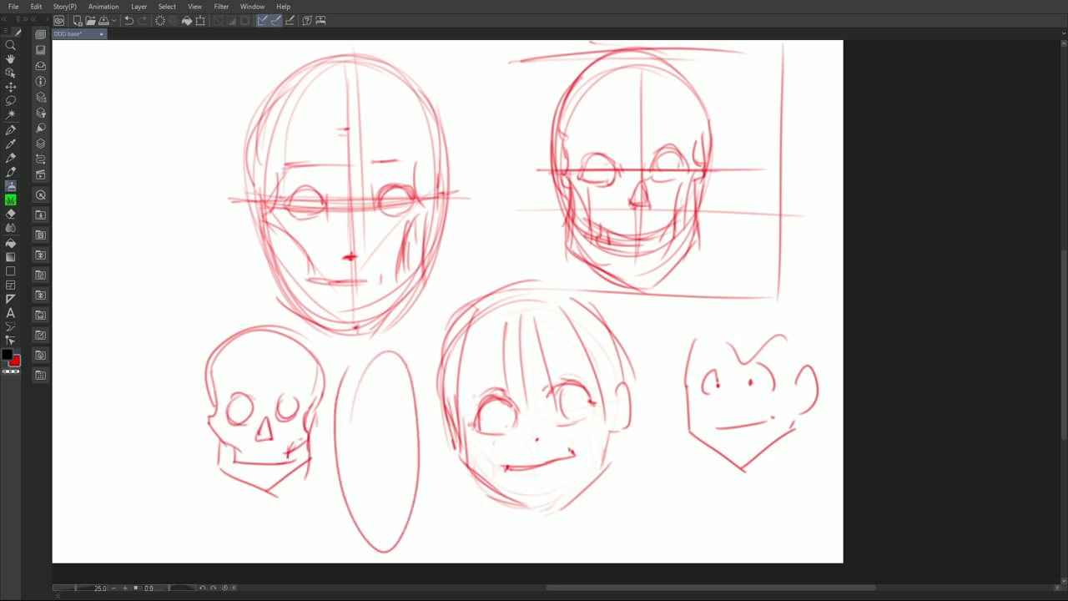
mouse_move(382, 442)
mouse_down()
mouse_move(385, 470)
mouse_move(403, 457)
mouse_move(364, 540)
mouse_up()
drag(336, 399, 417, 421)
- Draw a large round skull at left with eye circles, a small nose, jaw and cheek lines
drag(501, 301, 757, 301)
mouse_move(191, 305)
mouse_down()
mouse_move(359, 477)
mouse_move(194, 309)
mouse_up()
drag(218, 353, 235, 348)
drag(308, 347, 317, 344)
drag(276, 404, 274, 417)
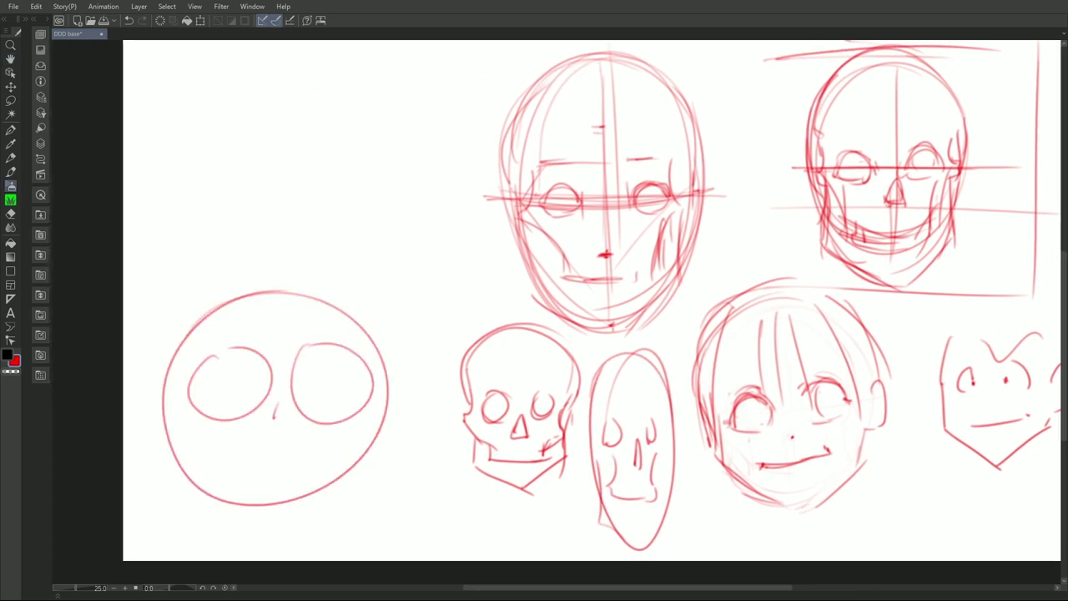
drag(218, 442, 326, 461)
drag(333, 422, 338, 454)
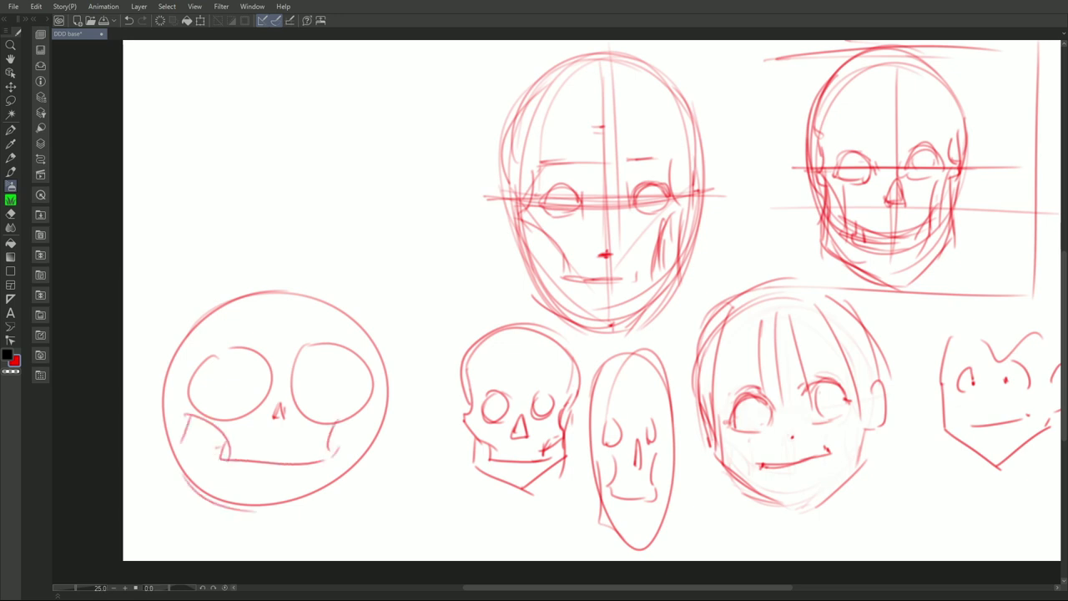
drag(182, 473, 257, 511)
drag(371, 407, 377, 448)
drag(379, 468, 284, 507)
drag(339, 324, 171, 360)
- Draw a squarish box shape at upper left, zoom out and start lassoing the heads
drag(401, 377, 444, 421)
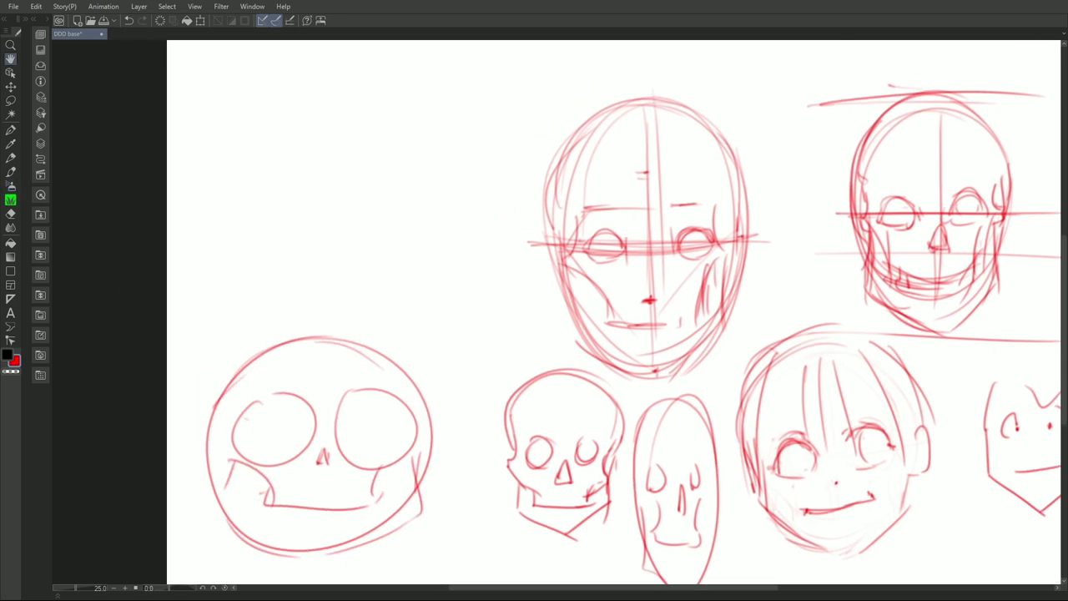
mouse_move(260, 195)
mouse_down()
mouse_move(374, 288)
mouse_move(404, 285)
mouse_up()
drag(254, 177, 380, 259)
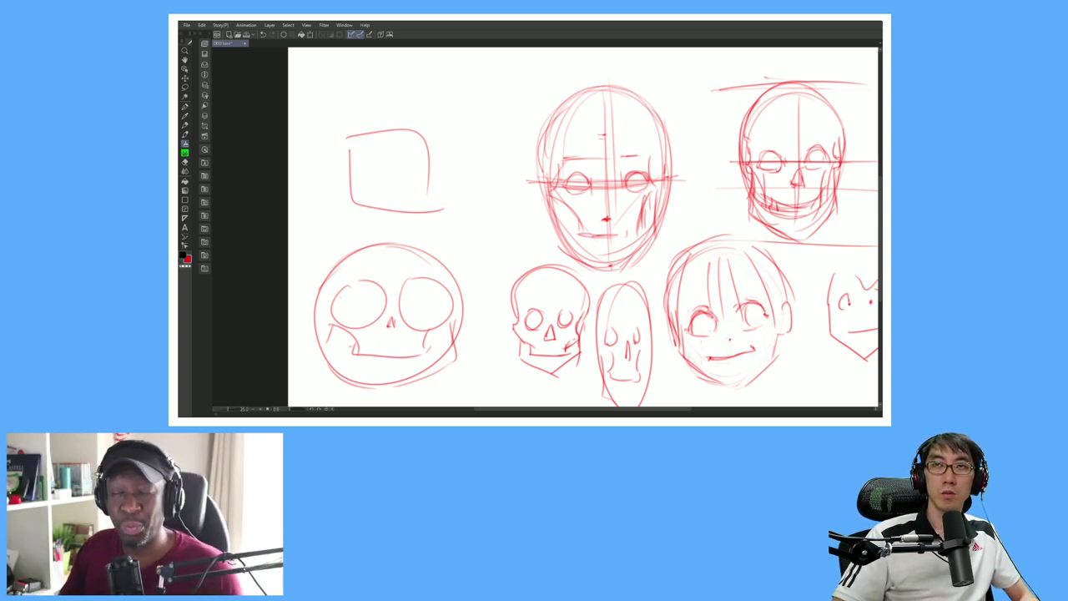
scroll(361, 166, down, 3)
mouse_move(371, 111)
mouse_down()
mouse_move(585, 97)
mouse_move(367, 104)
mouse_up()
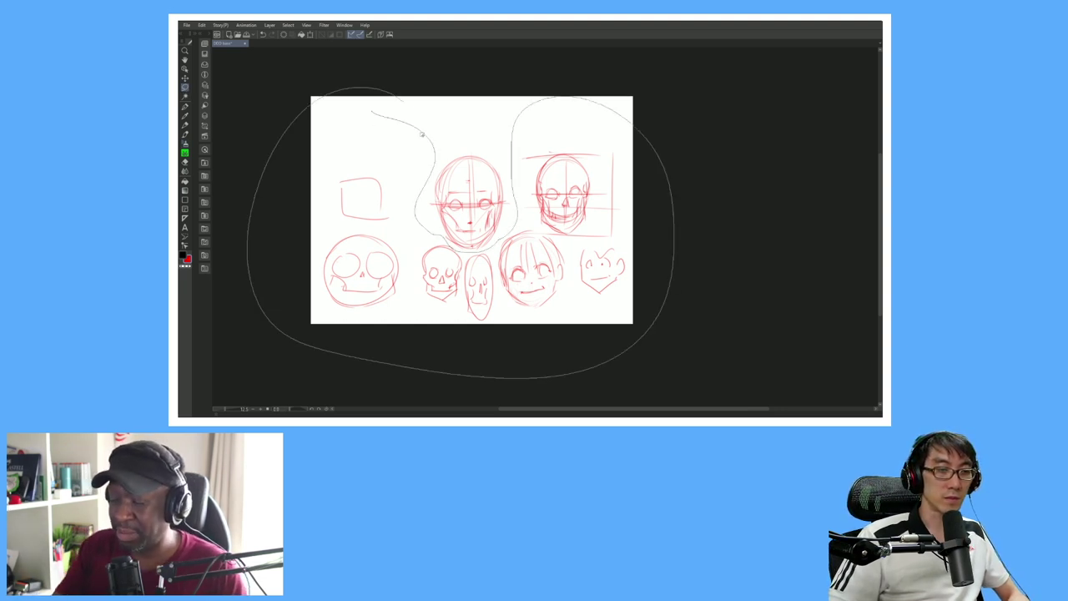
- Clear the unfinished selection and lasso around the central, right and left faces to enclose the whole drawing
click(409, 335)
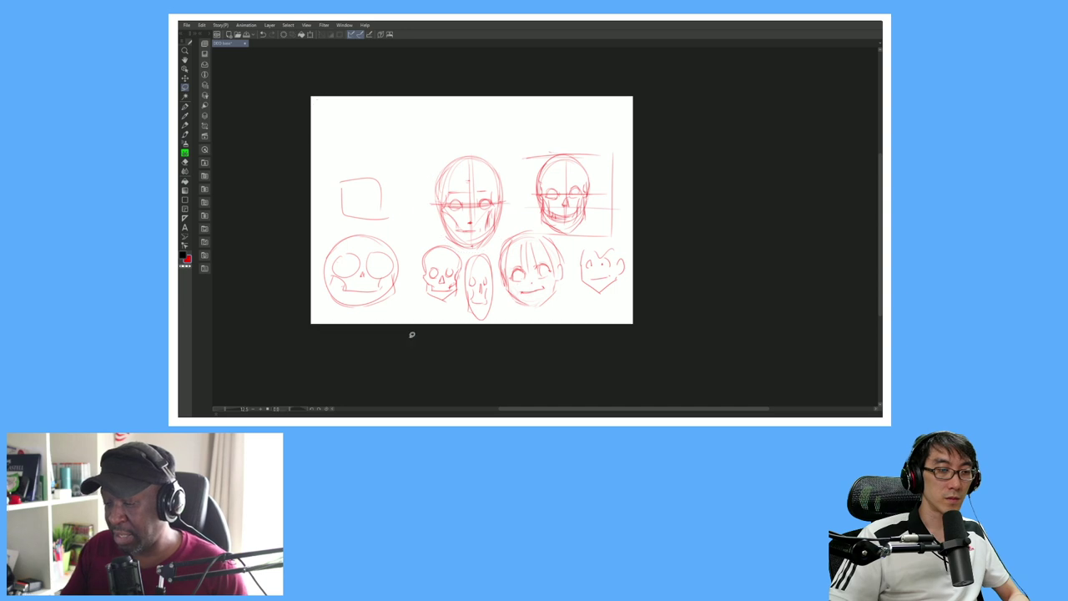
drag(410, 174, 444, 376)
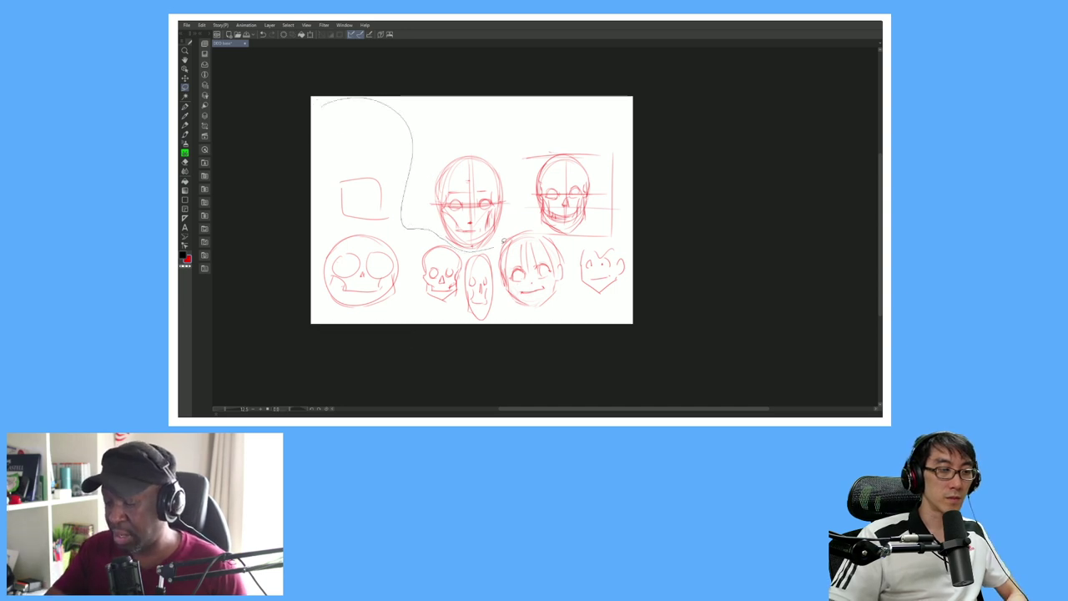
drag(443, 376, 359, 71)
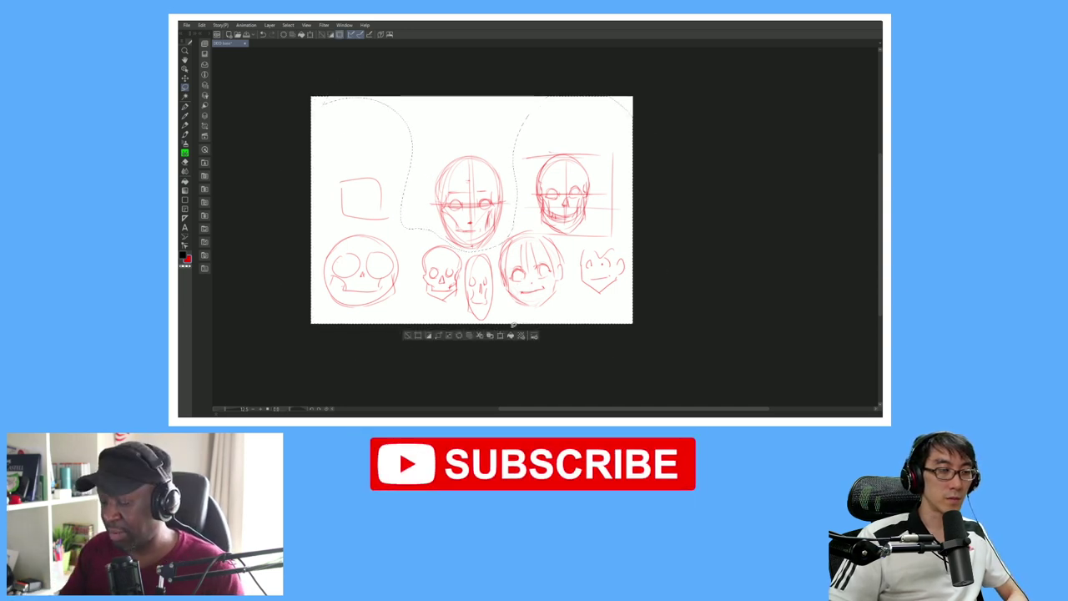